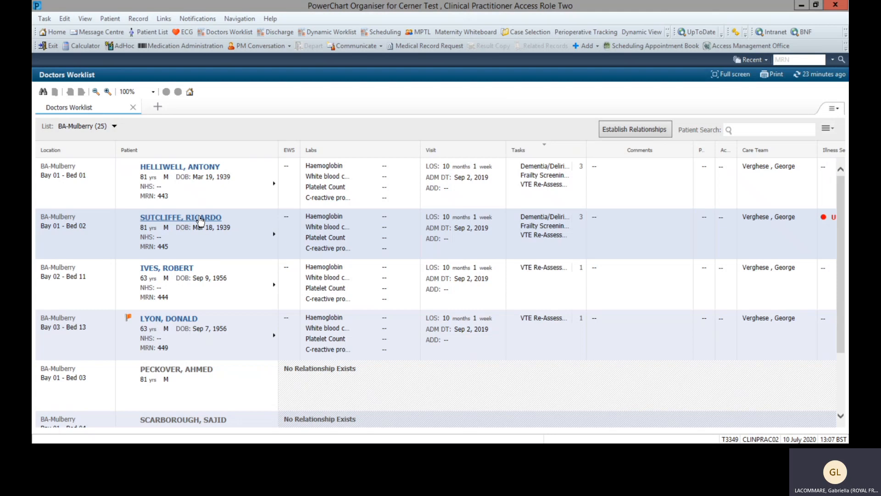
Open the record of the patient in Bay 01 - Bed 02 and answer Yes to accessibility information needs via the alert's form.
click(201, 219)
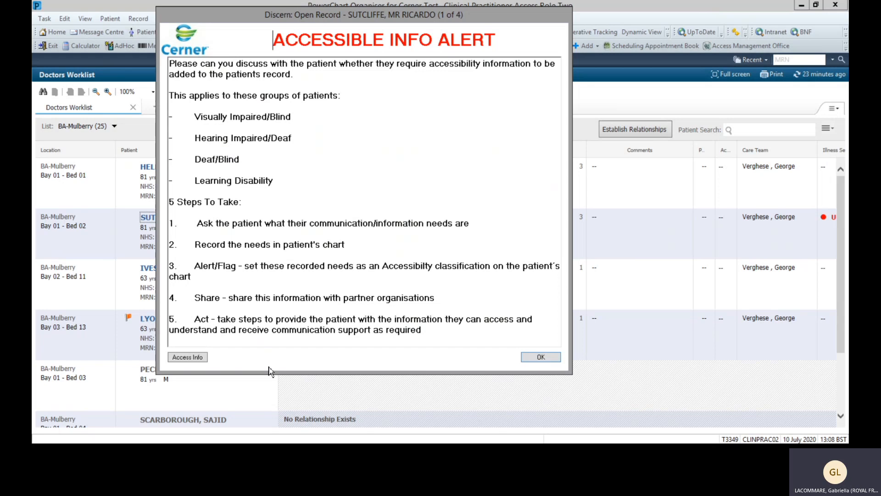
click(196, 358)
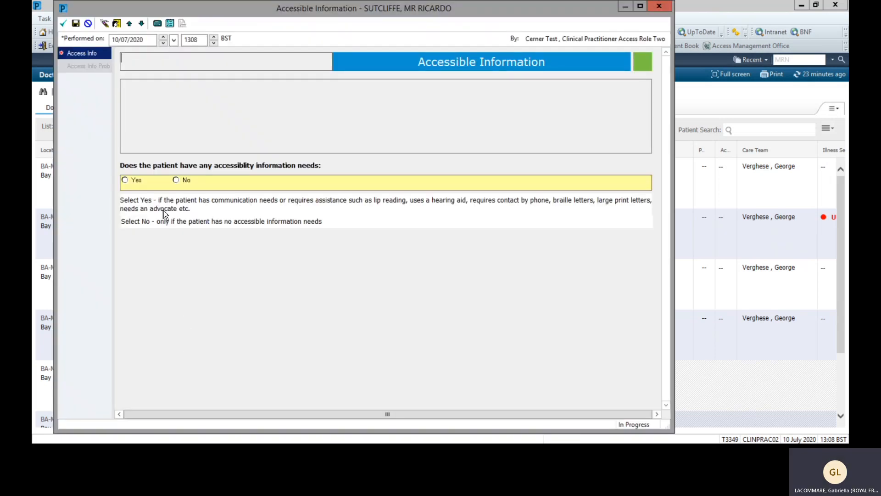
click(176, 180)
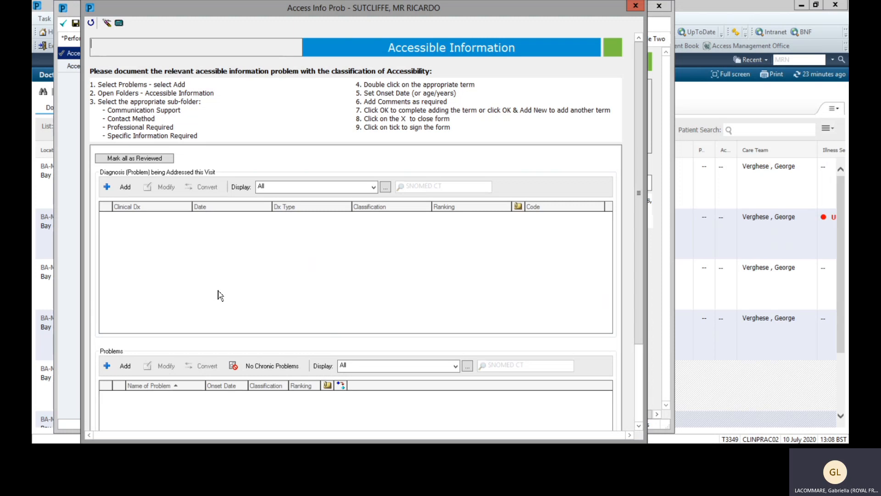
Start a new entry in the Problems list with "blind eye" as the problem.
click(115, 367)
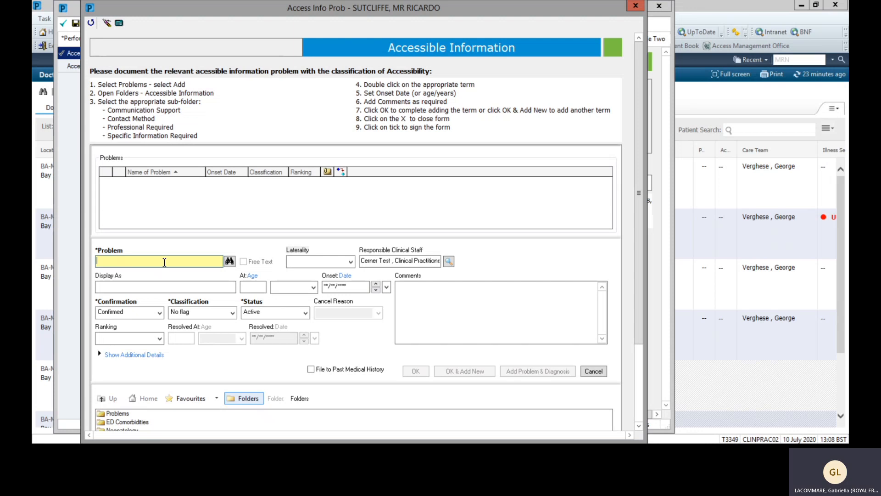
text(blind eye)
click(228, 263)
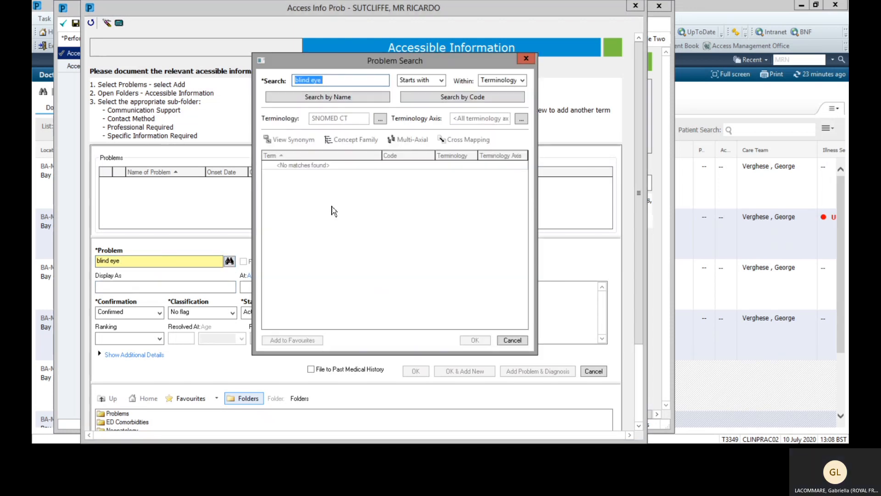
click(349, 98)
click(509, 340)
click(228, 261)
click(513, 339)
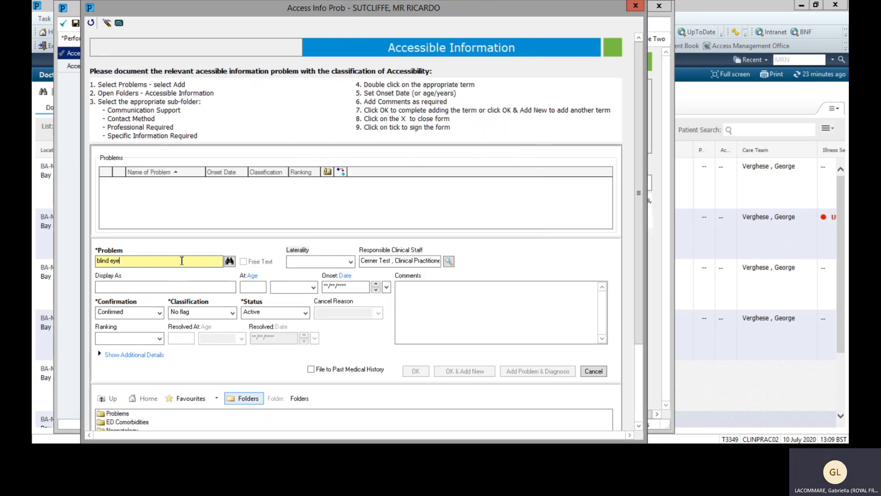
Look up the entered problem in the terminology and choose the SNOMED CT finding Blind eye.
key(Return)
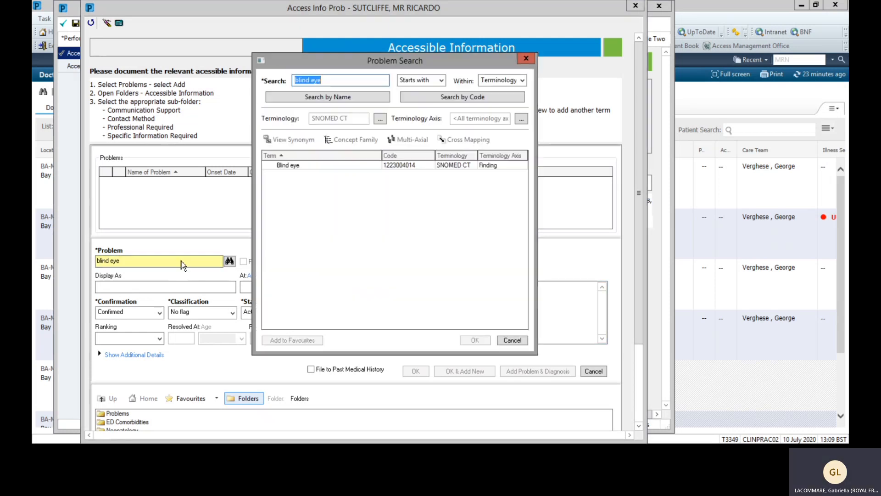
click(314, 167)
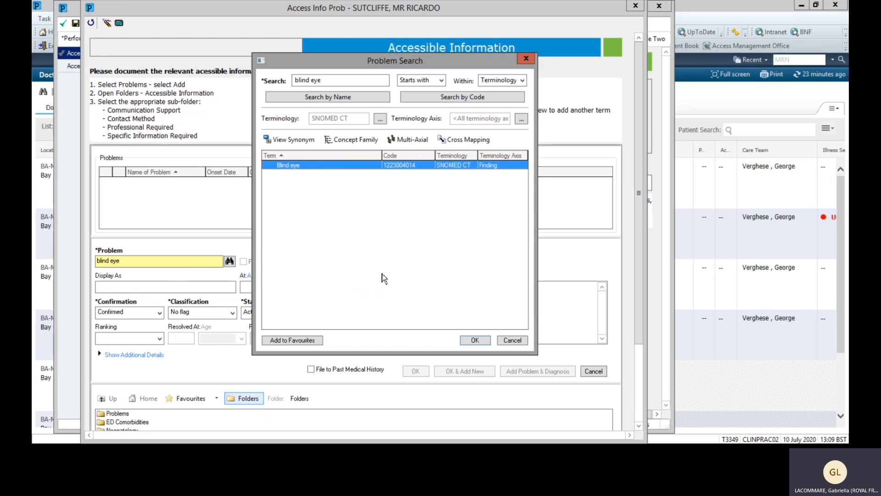
click(472, 340)
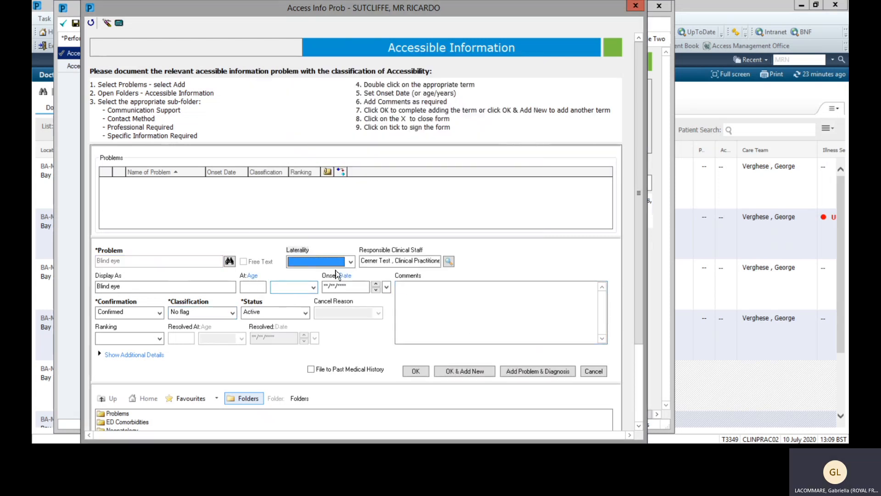
Set the Blind eye problem's laterality to Right and classification to Accessibility, and save the problem.
click(351, 261)
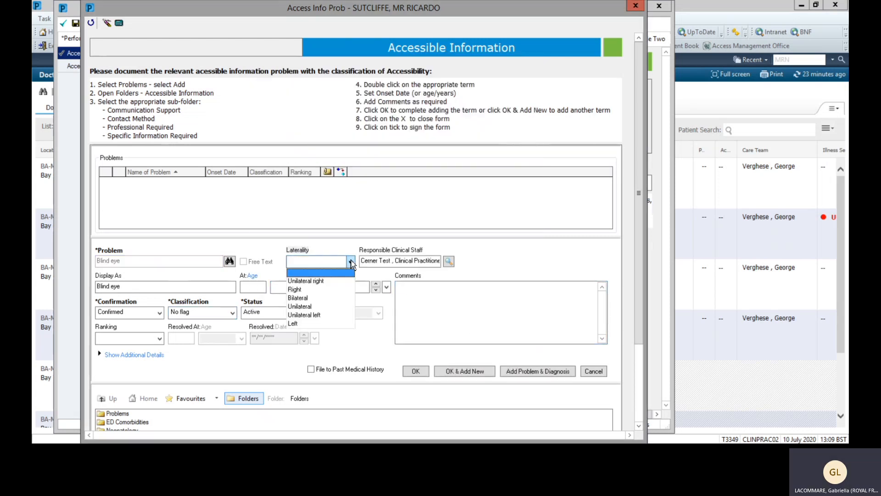
click(320, 289)
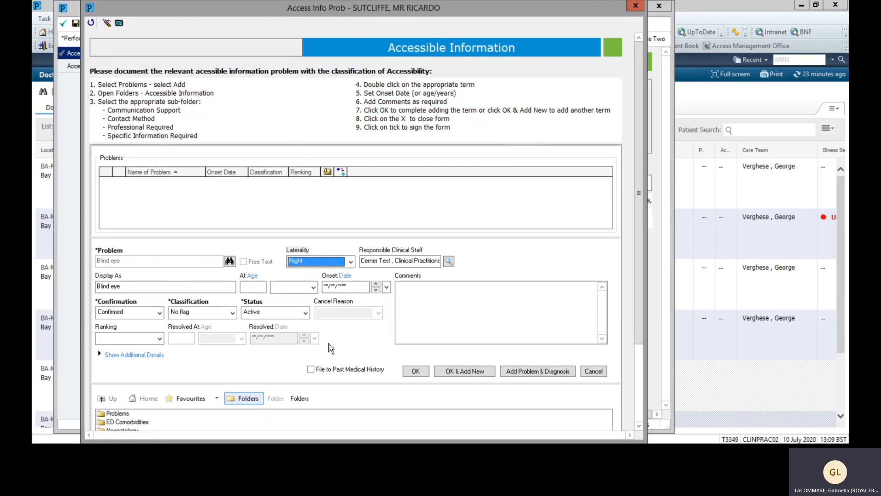
click(233, 313)
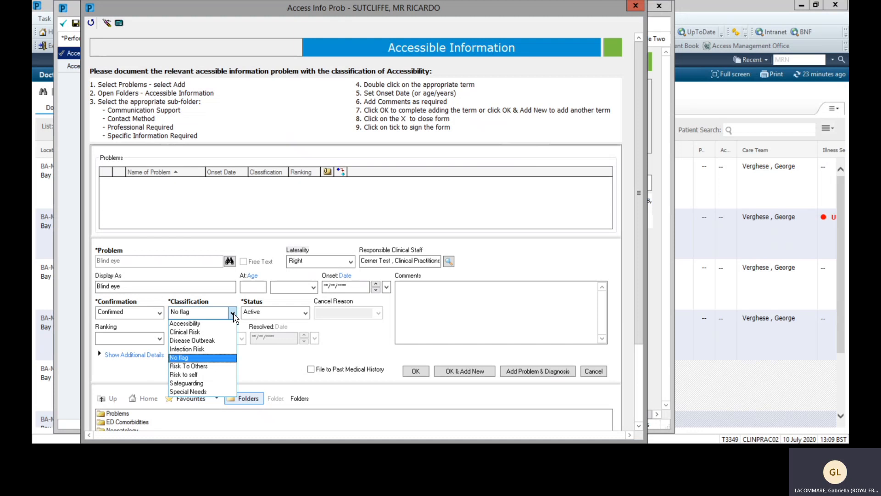
click(210, 323)
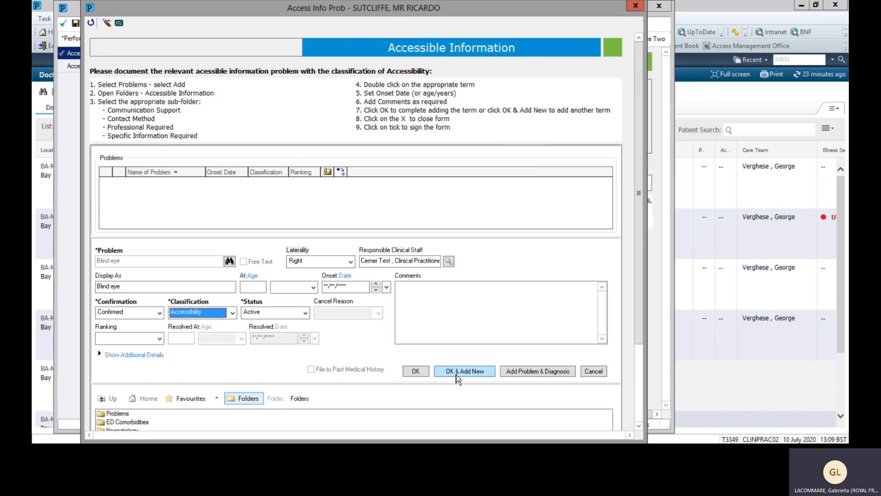
click(416, 371)
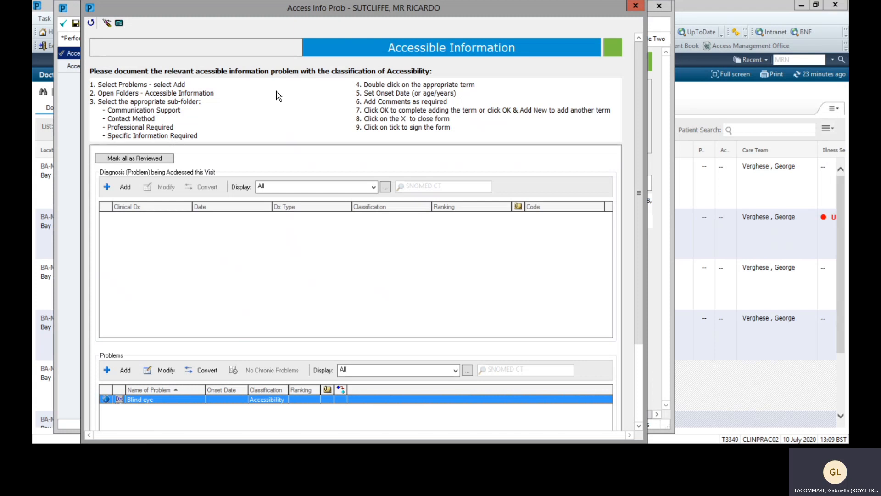
Return from the problem page, sign the Accessible Information form and acknowledge the accessible info alert.
click(92, 23)
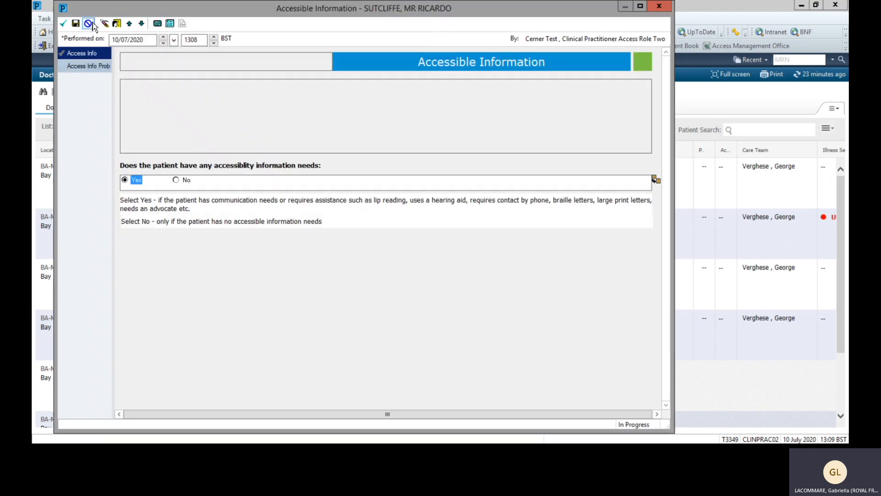
click(64, 26)
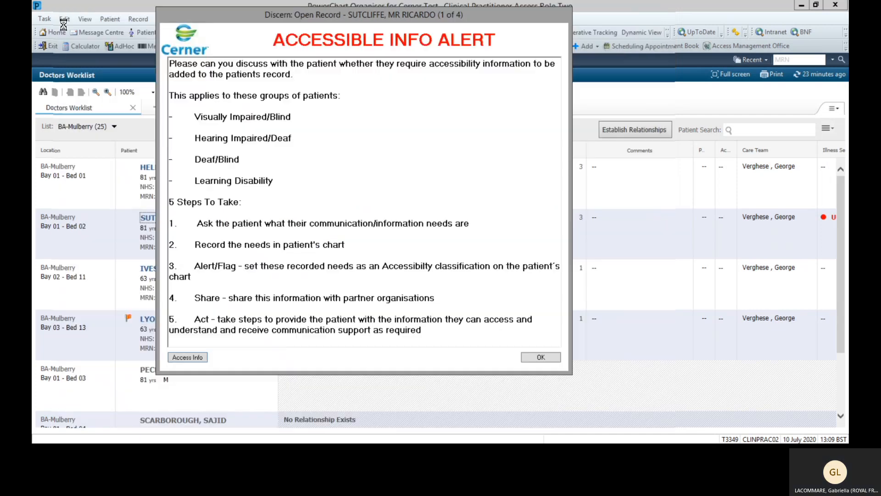
key(Return)
Open the Dementia/Delirium assessment from its alert and answer No for cognitive function, perception and physical function changes.
drag(392, 193, 387, 103)
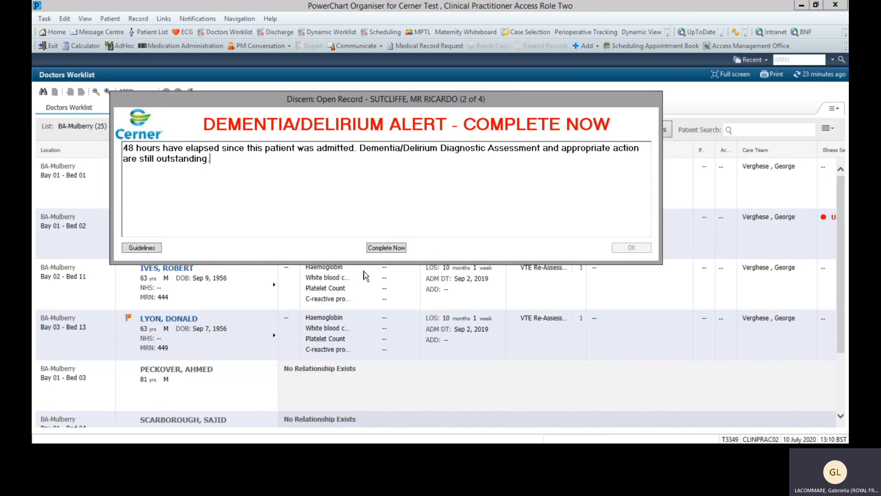
click(390, 248)
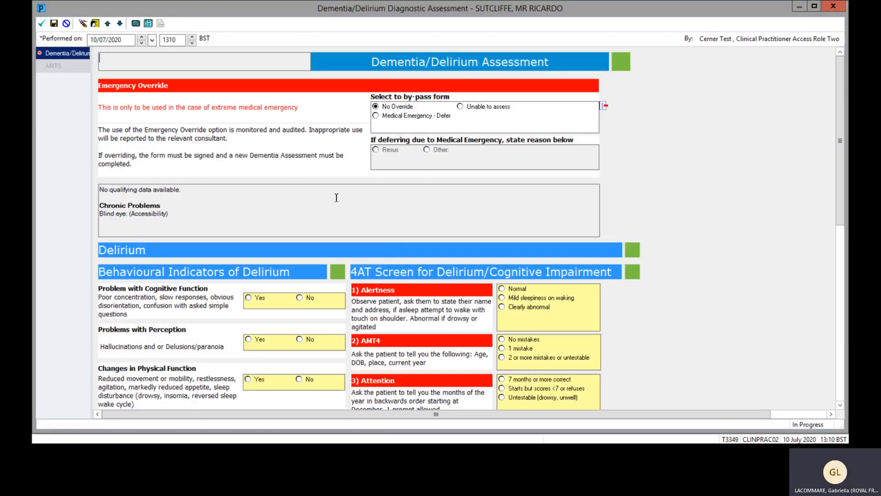
click(300, 297)
click(300, 340)
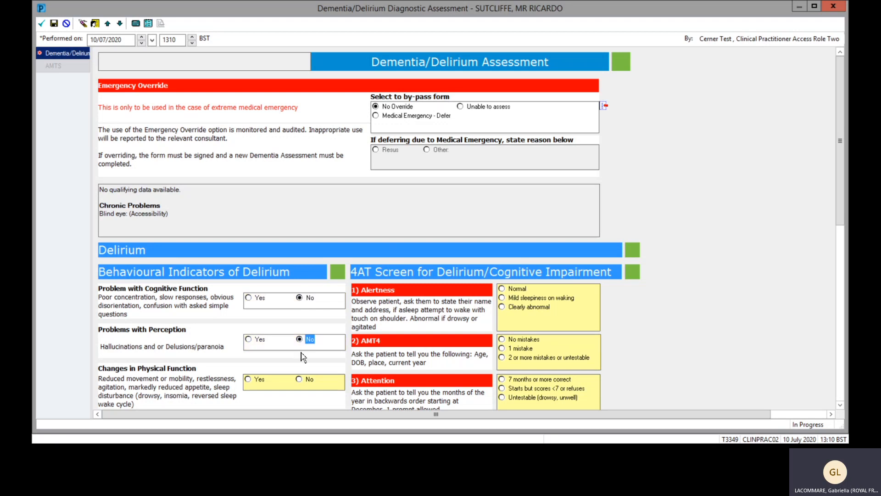
click(300, 379)
In the 4AT screen, record Alertness as Normal, AMT4 as No mistakes and Attention as 7 months or more correct.
click(503, 288)
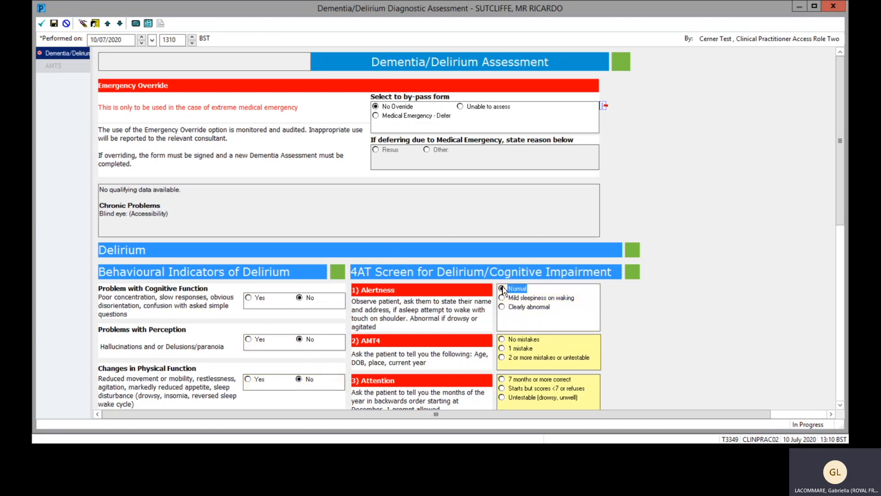
click(503, 339)
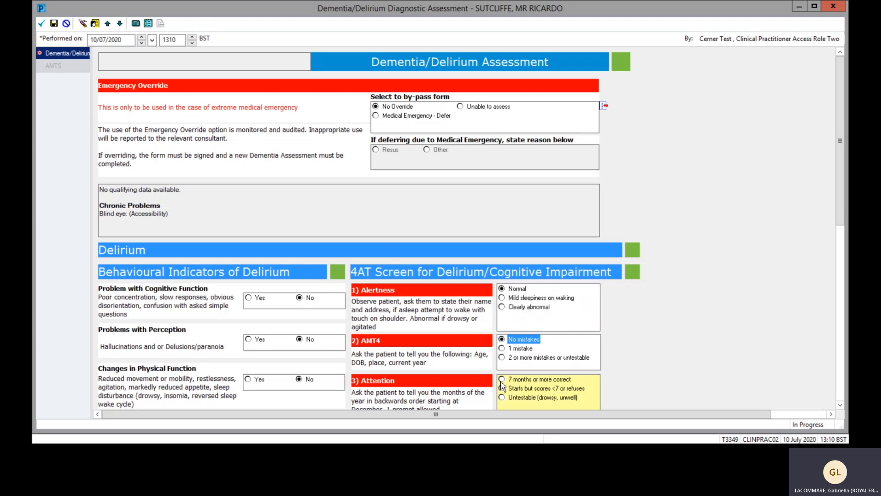
click(502, 379)
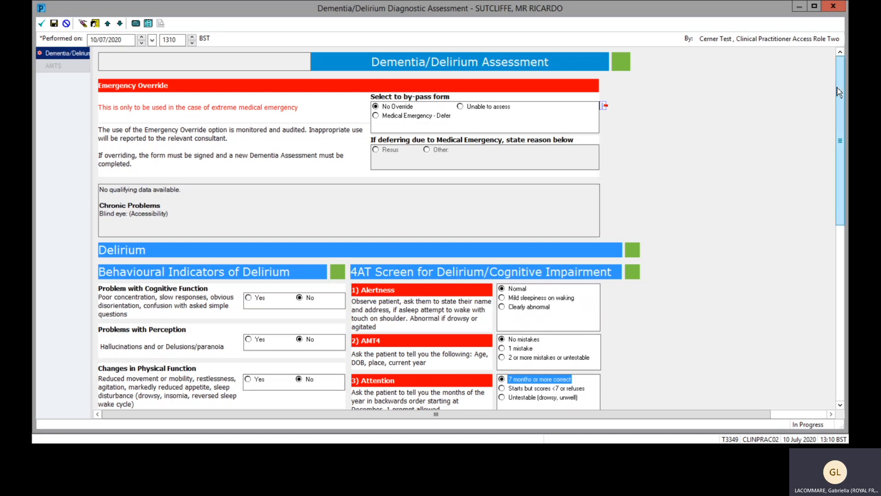
Answer No for changes in social behaviour, acute change/fluctuating course and clinical diagnosis of delirium.
drag(839, 92, 839, 158)
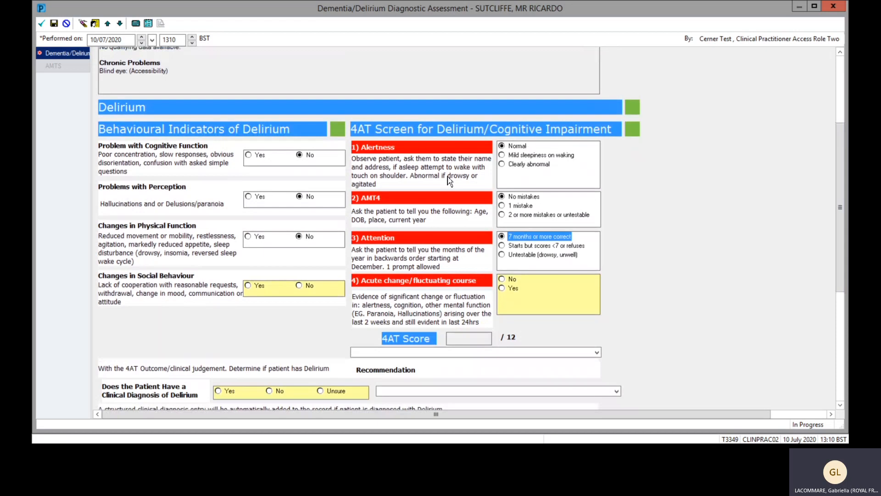
click(302, 286)
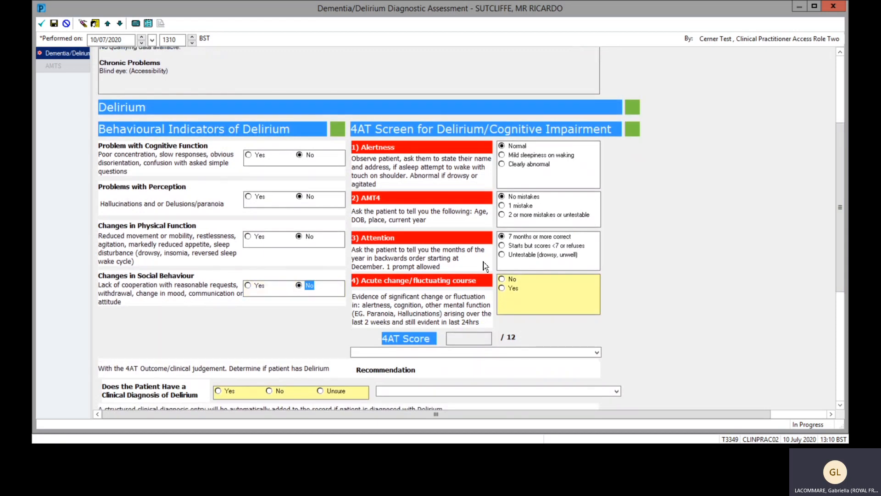
click(506, 280)
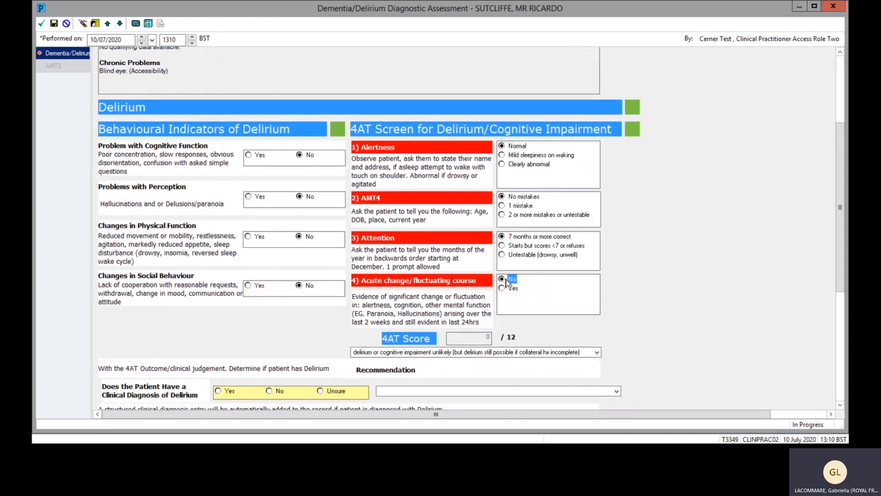
click(272, 391)
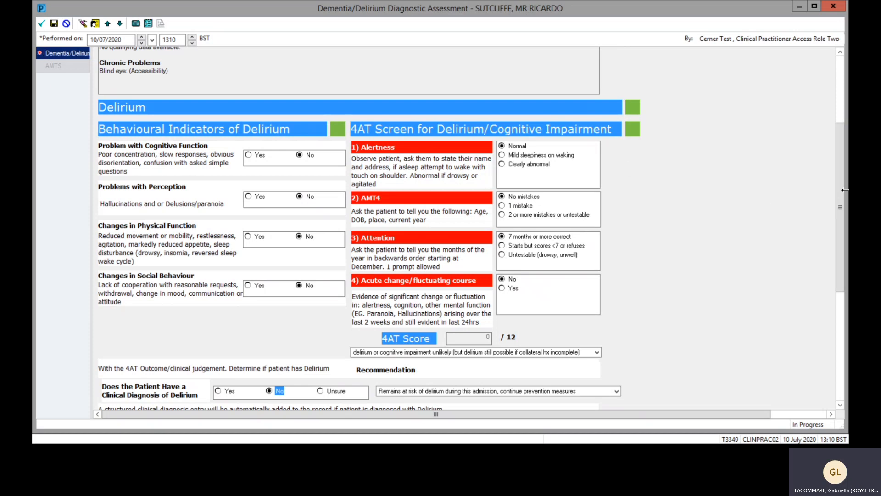
Answer No to a known diagnosis of dementia and sign the Dementia/Delirium assessment.
scroll(844, 200, down, 4)
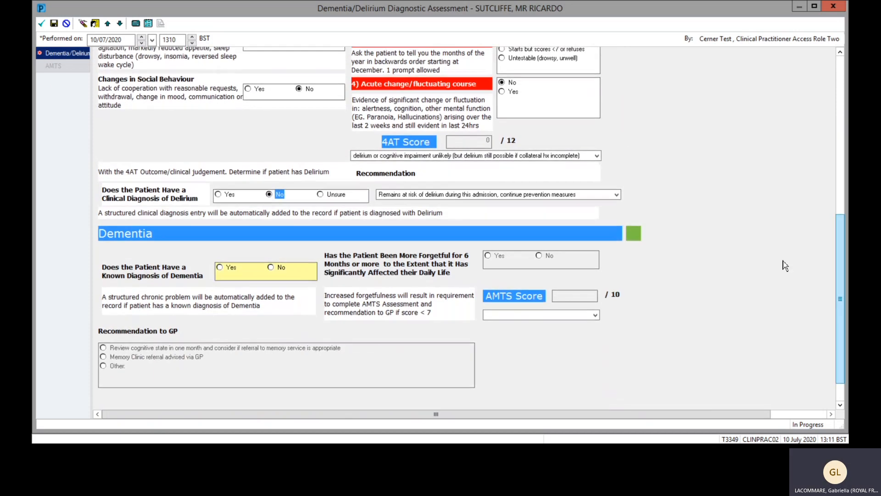
click(271, 268)
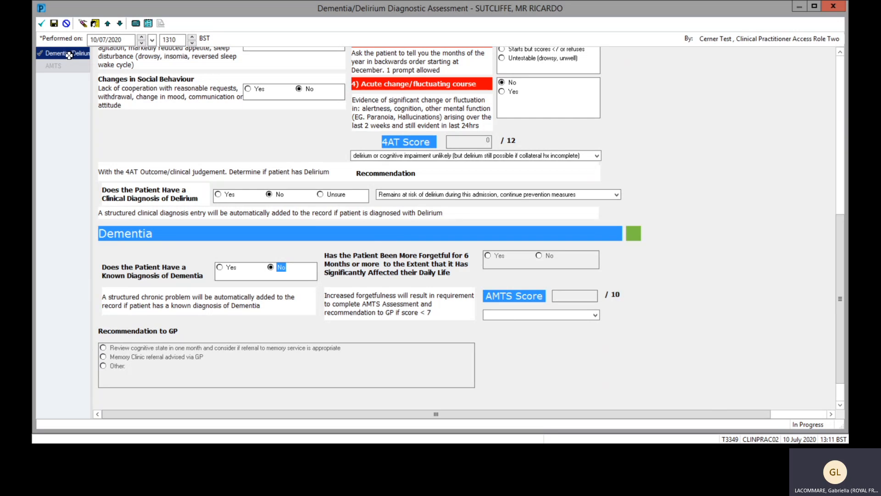
click(41, 24)
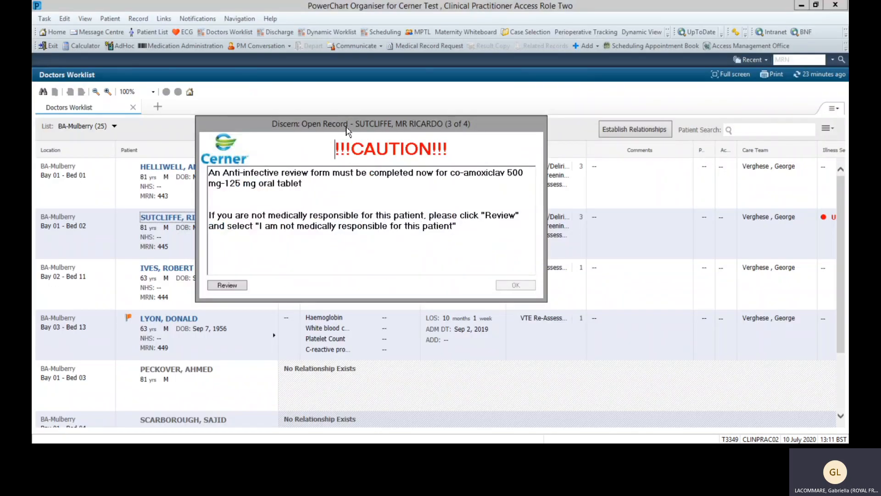
Open the Anti Infective Review from its alert, record the patient's condition as reviewed, Stop anti-infective and OPAT, and sign the form.
drag(346, 131, 388, 86)
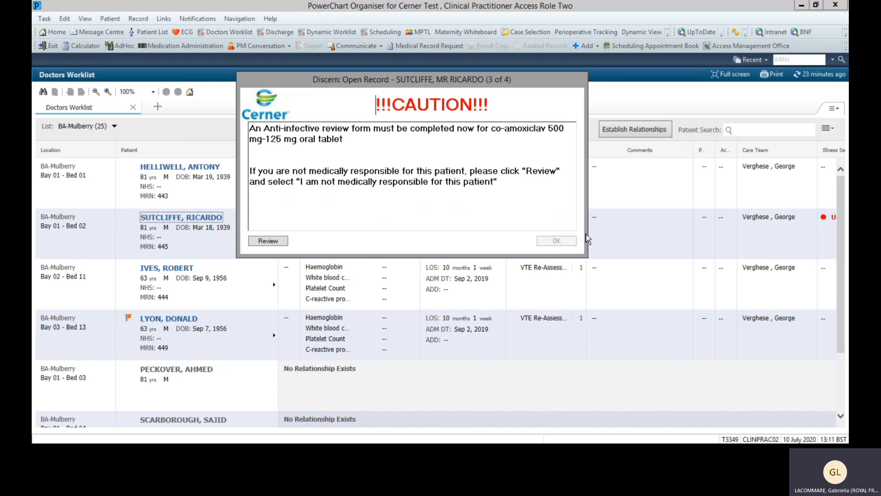
click(270, 241)
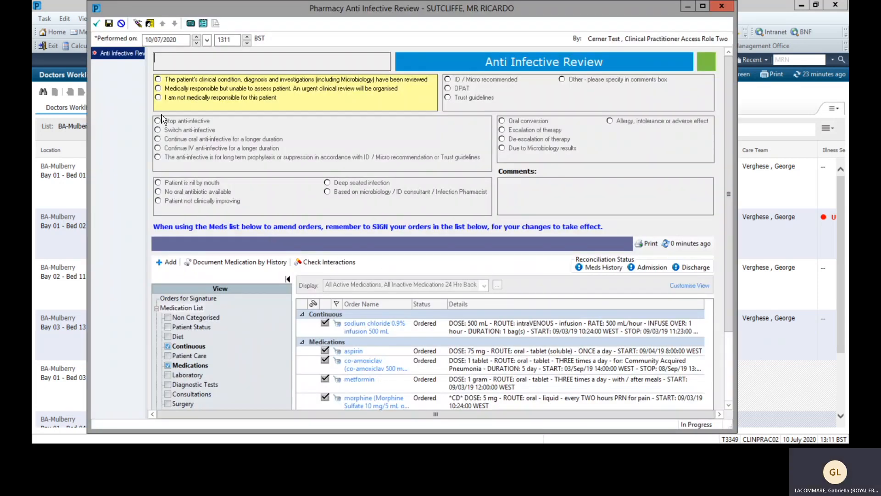
click(157, 79)
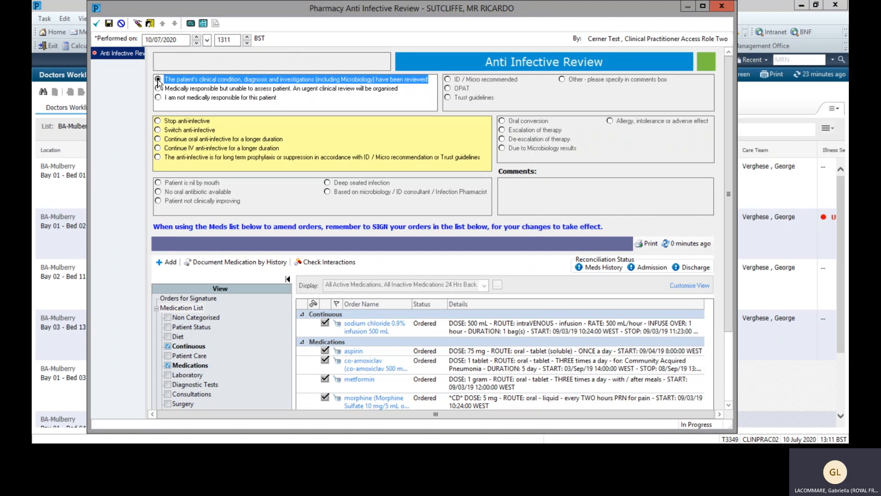
click(158, 121)
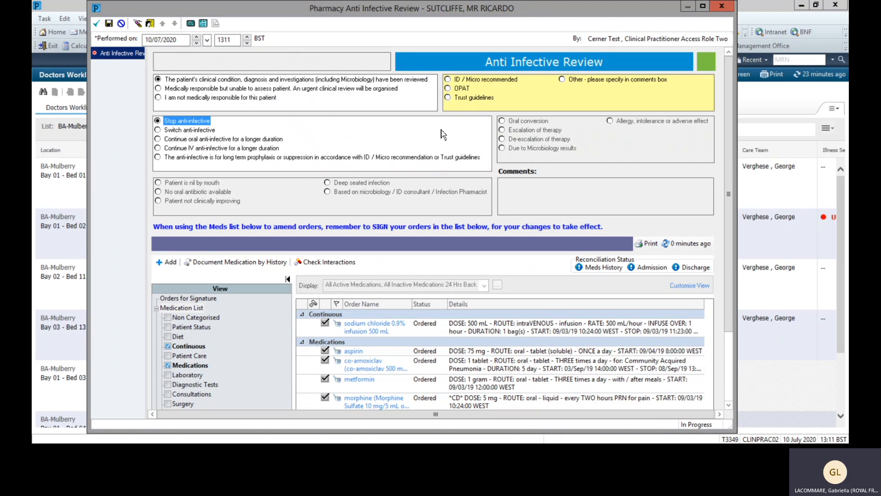
click(448, 88)
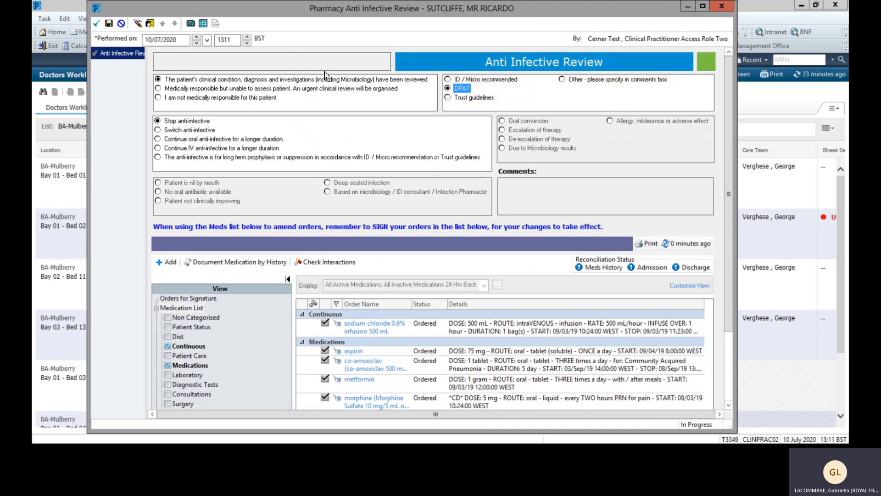
click(96, 22)
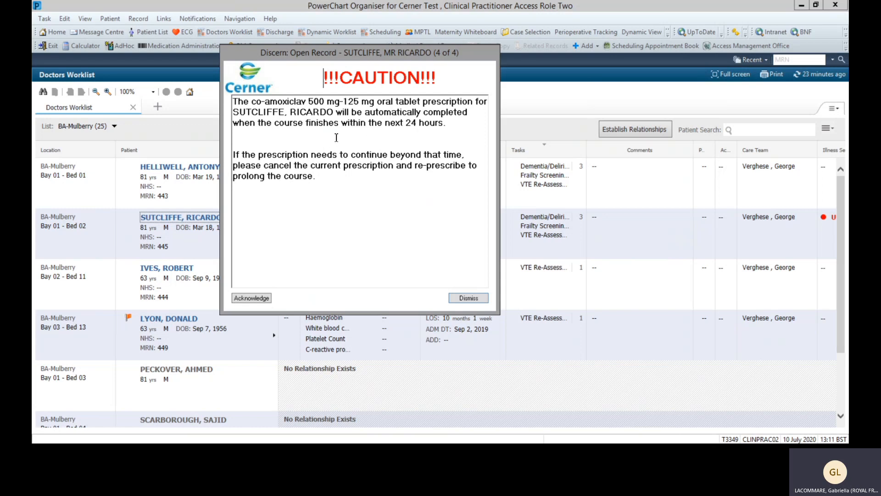
Acknowledge the co-amoxiclav course-completion alert, answer Yes to anti-infectives stopping within 24 hours, and sign the acknowledgement form.
click(470, 122)
click(258, 300)
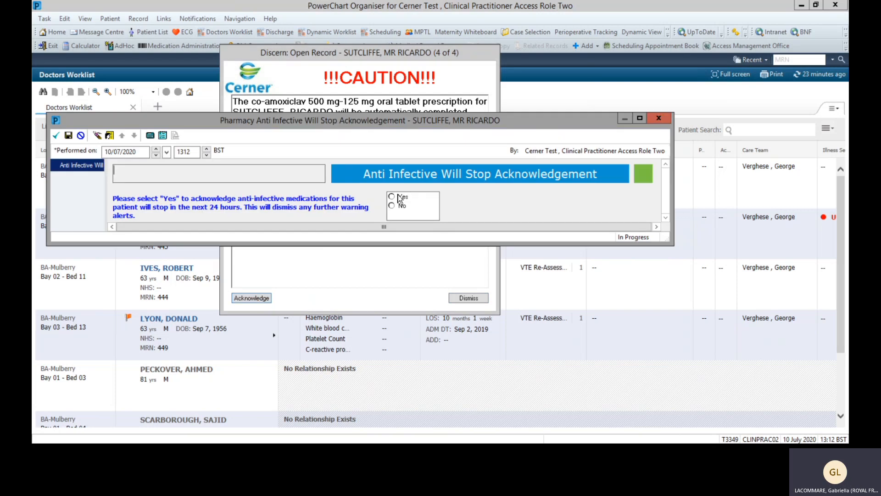
click(393, 198)
click(56, 136)
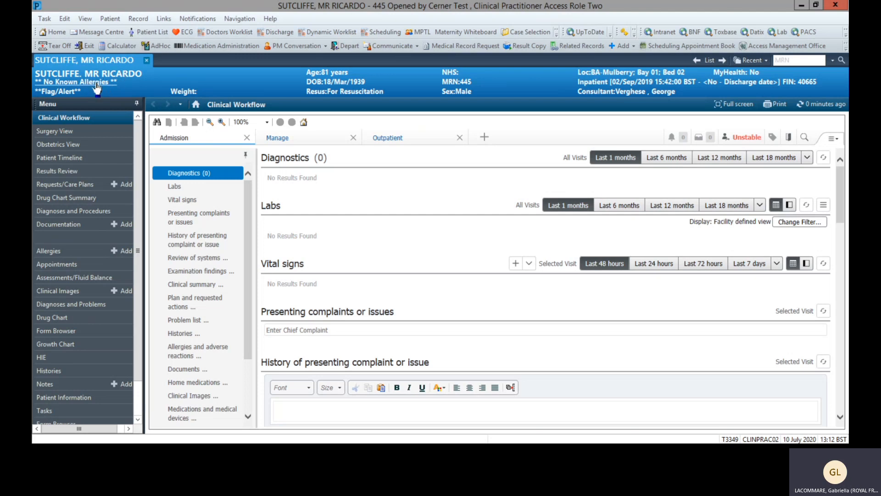
View the patient's Flag/Alert details from the record banner and close them without making changes.
click(69, 92)
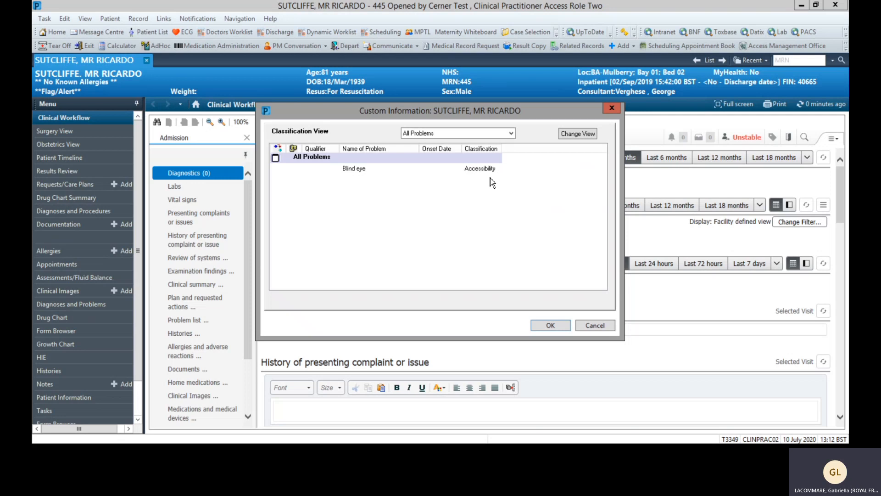
click(594, 325)
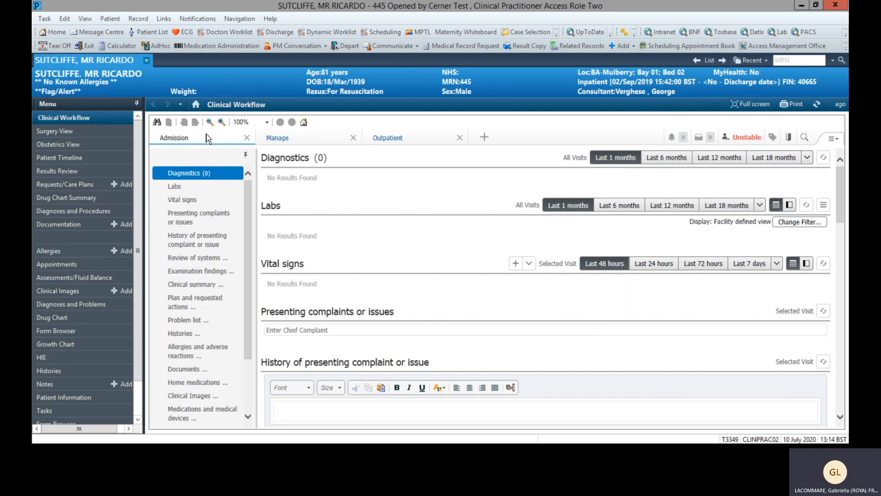
Look through the Manage and Outpatient views of the Clinical Workflow and return to the Admission view.
click(299, 146)
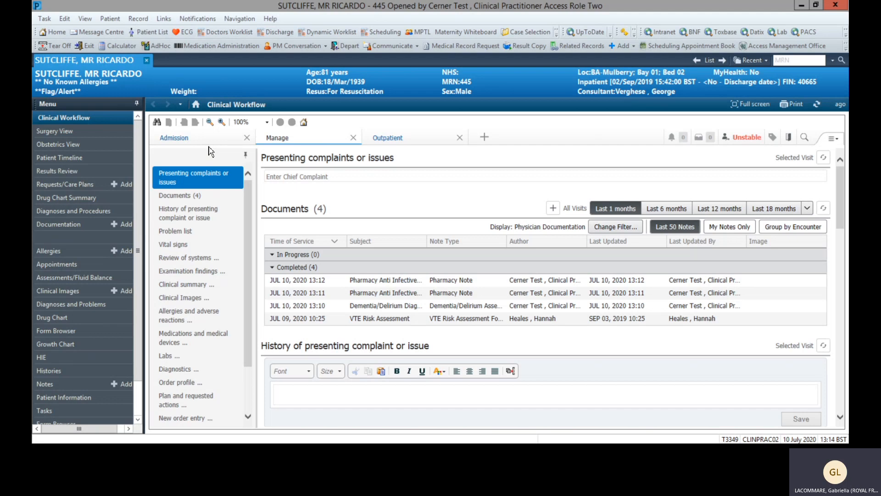
click(398, 142)
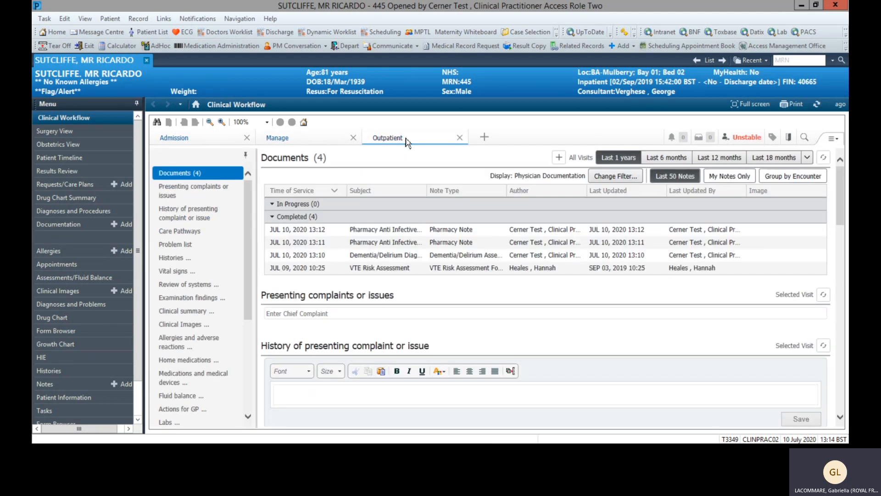
click(209, 145)
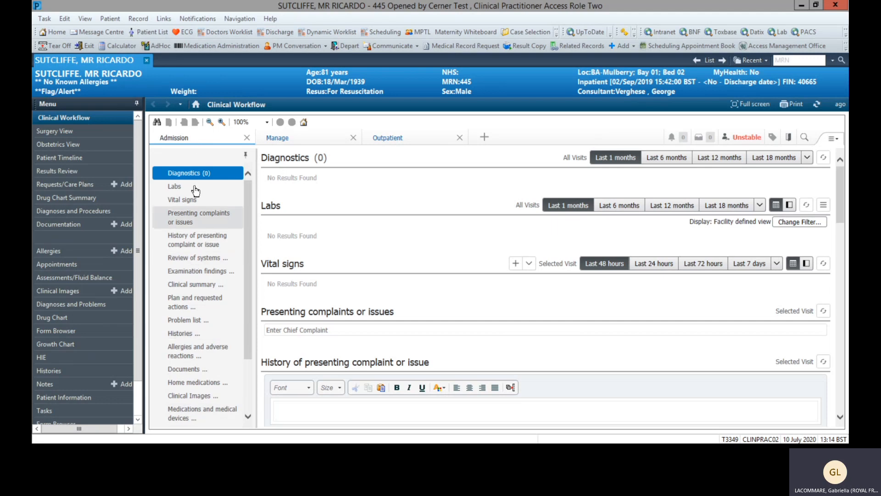
drag(196, 179, 195, 160)
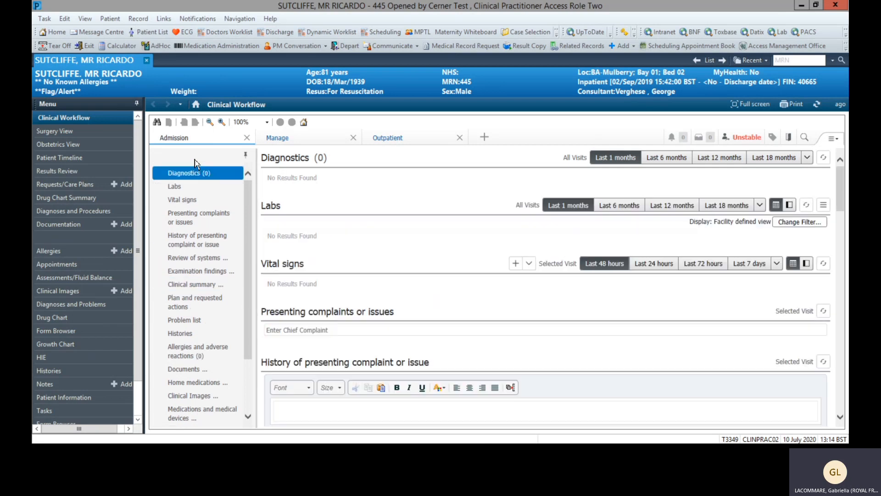